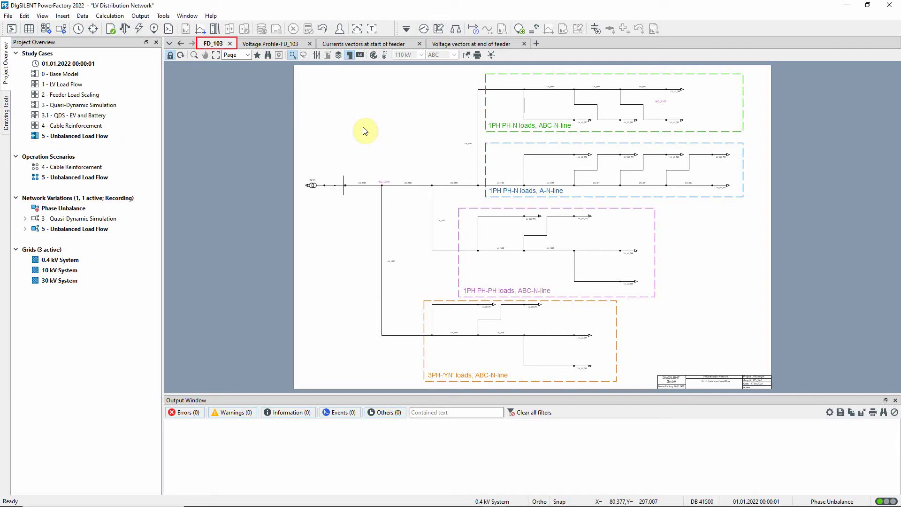
Inspect transformer TRF_21's neutral grounding settings without changing anything
double_click(313, 186)
click(430, 93)
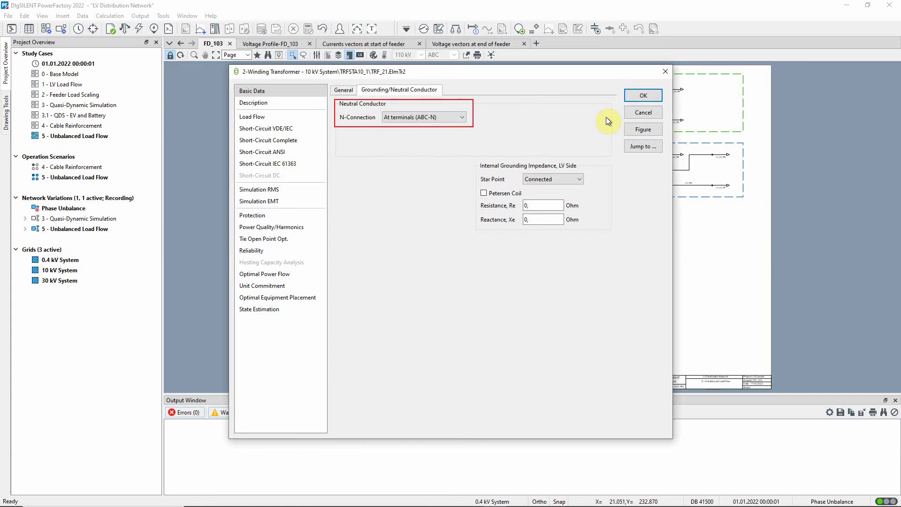
click(632, 112)
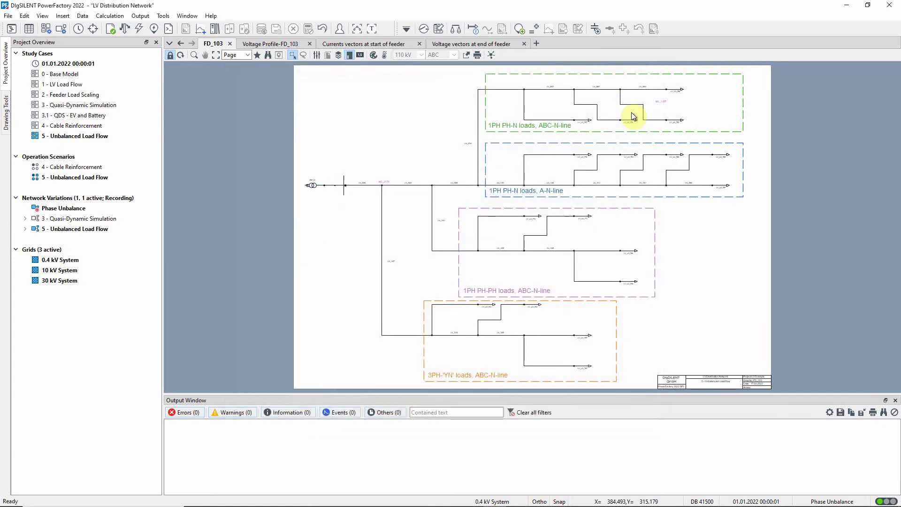
Review line LN_0540's cable type parameters and close without changes
double_click(398, 184)
click(392, 125)
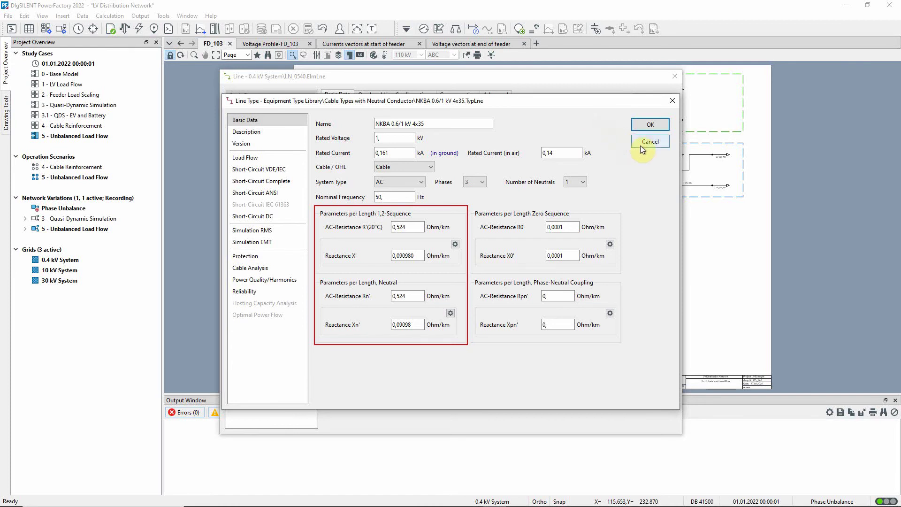
click(649, 125)
click(652, 117)
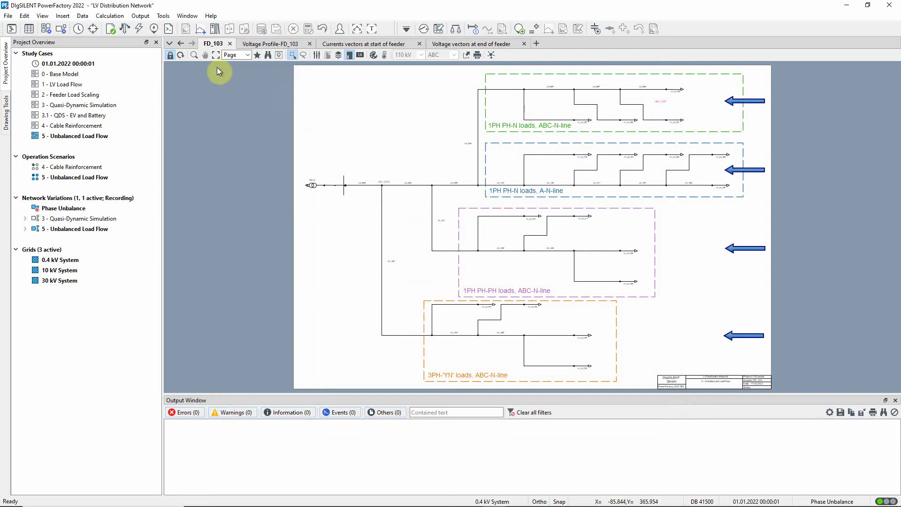
Magnify the diagram onto the two 1PH PH-N load groups
click(192, 55)
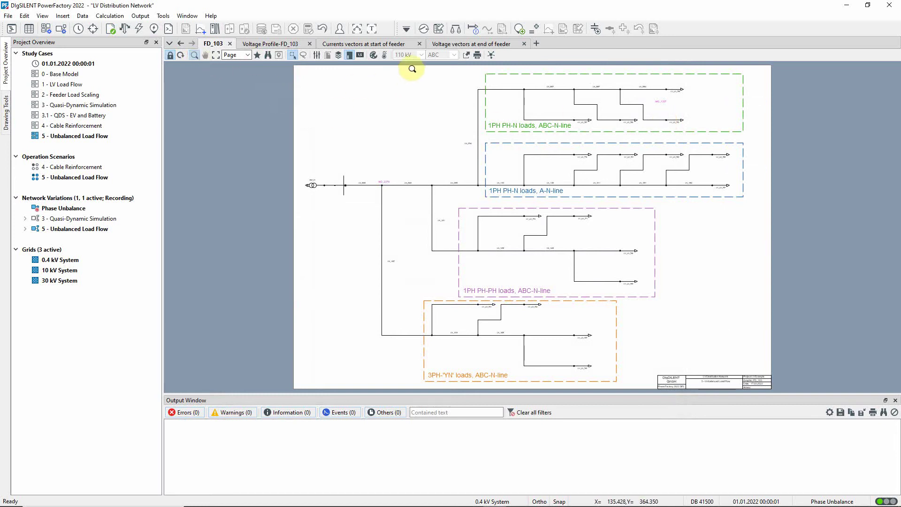
drag(413, 69, 757, 236)
key(Escape)
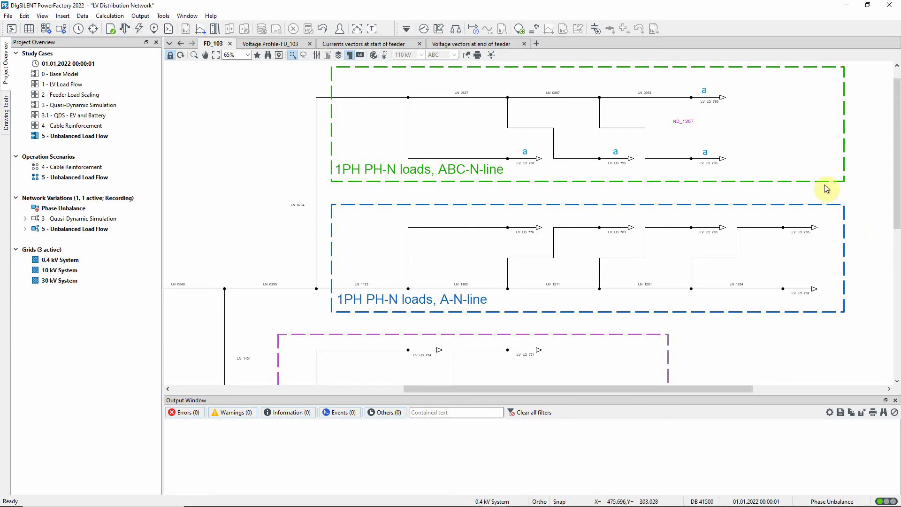
Check load LV LD 789's cubicle phase connection, leaving it on phase a
right_click(700, 99)
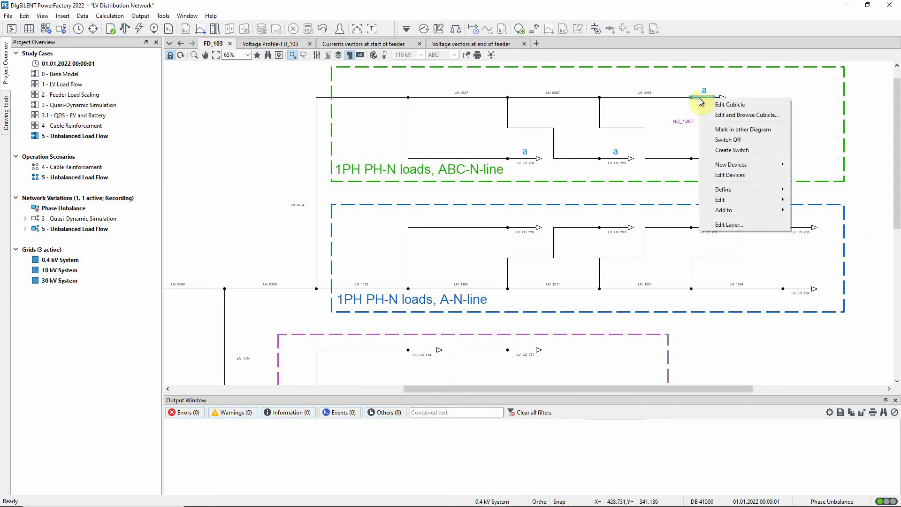
click(705, 102)
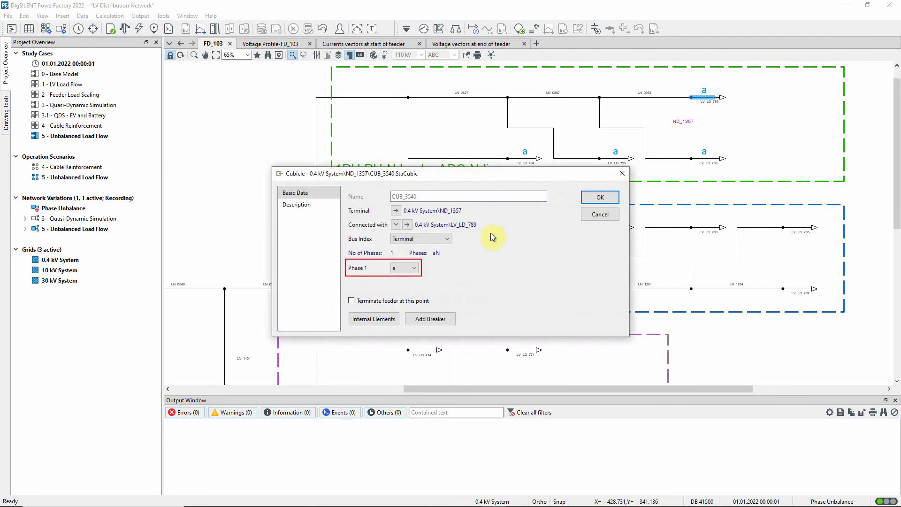
click(412, 267)
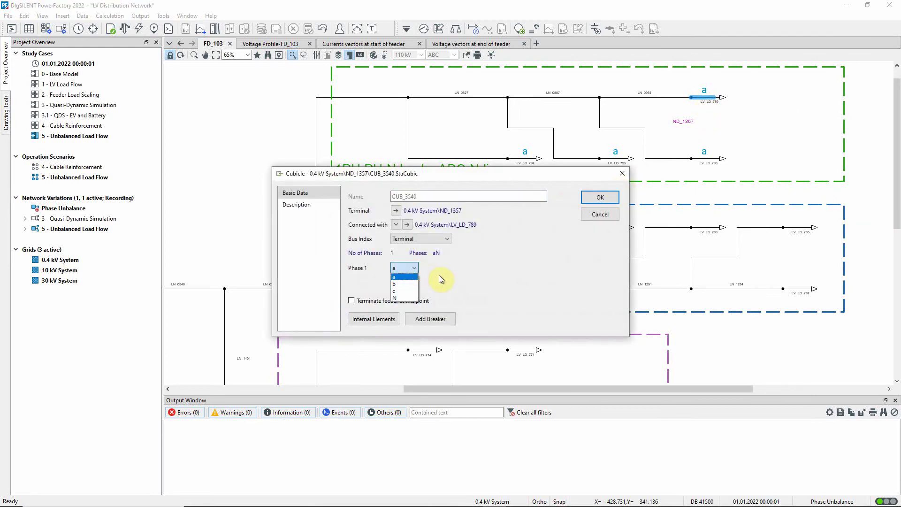
click(592, 215)
click(592, 215)
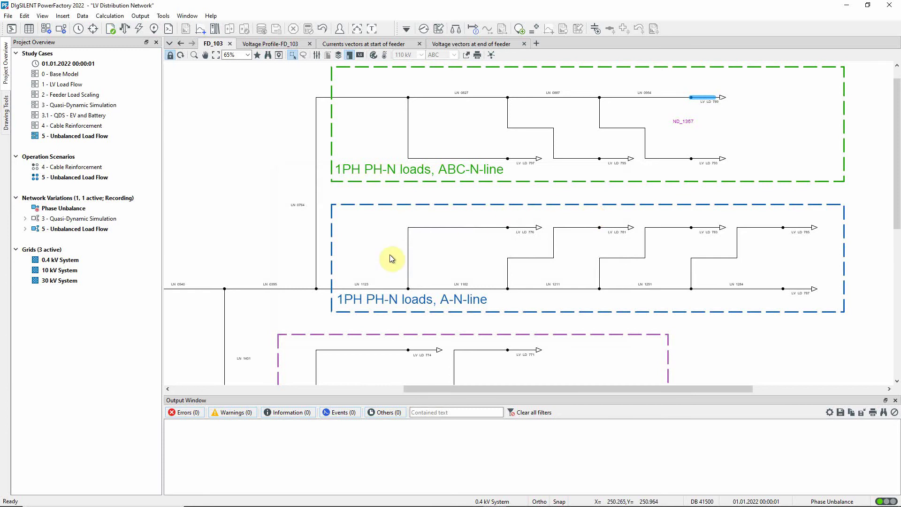
Inspect cubicle CUB_6111 feeding the A-N-line load group without changes
right_click(324, 288)
click(349, 294)
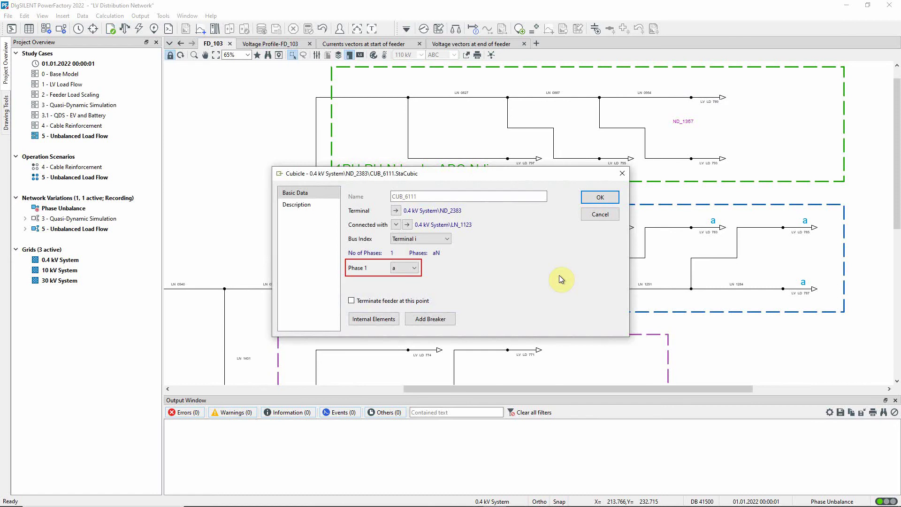
click(602, 216)
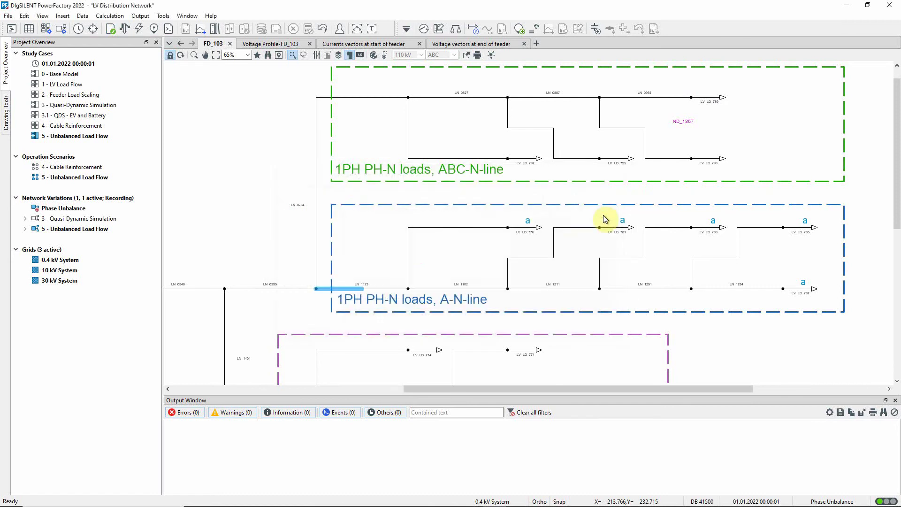
Check load LV LD 771's cubicle, leaving Phase 1 a and Phase 2 b unchanged
drag(896, 213, 829, 271)
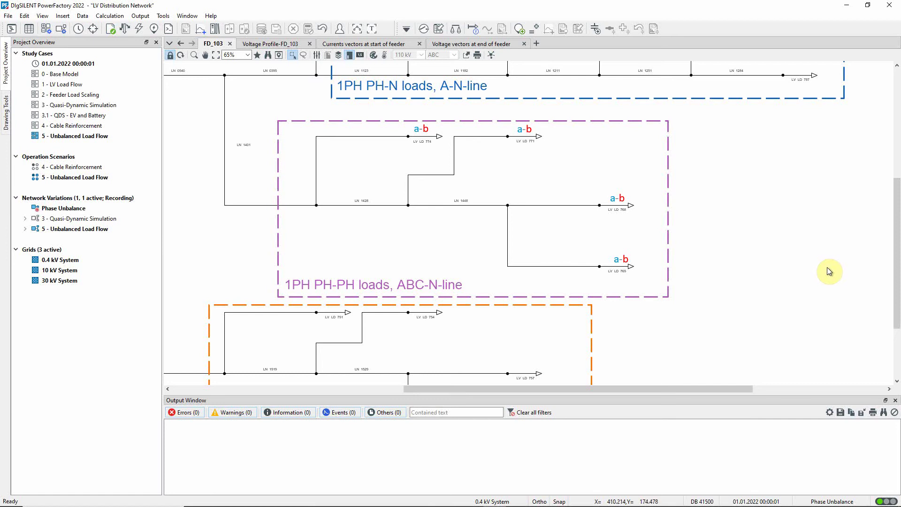
right_click(514, 137)
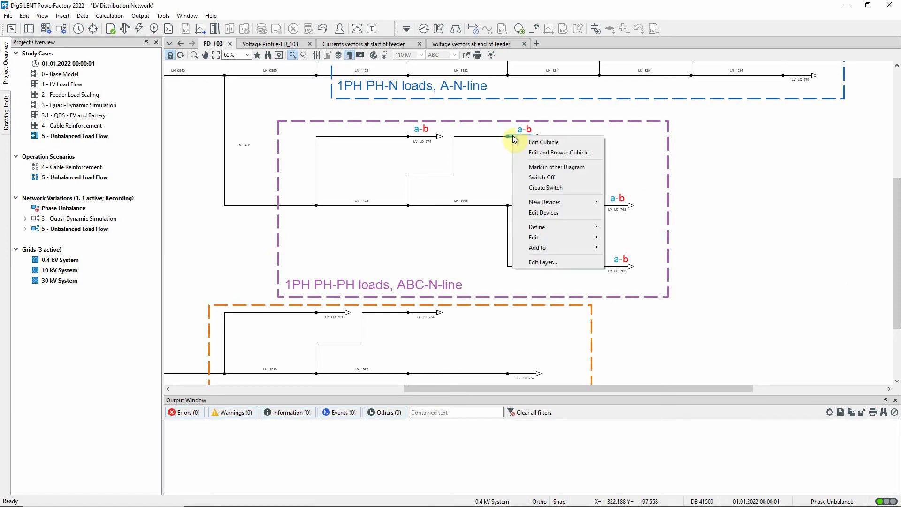
click(522, 143)
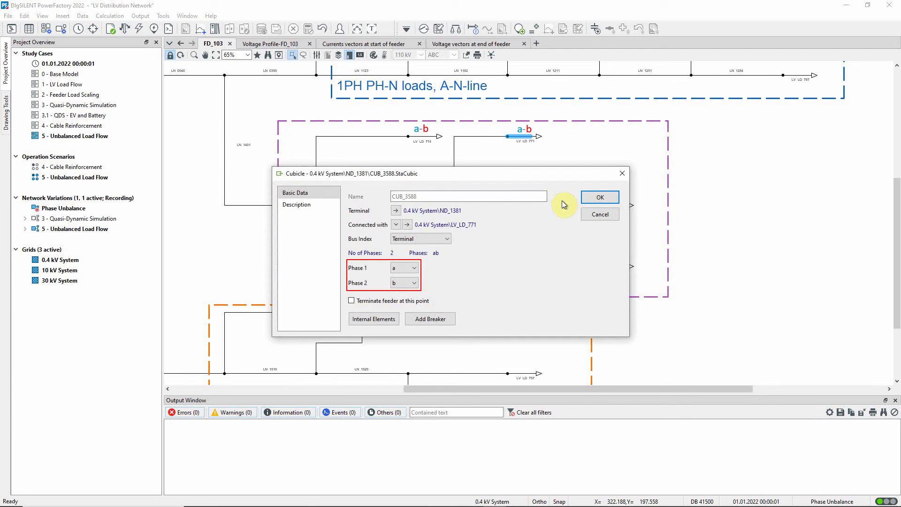
click(592, 216)
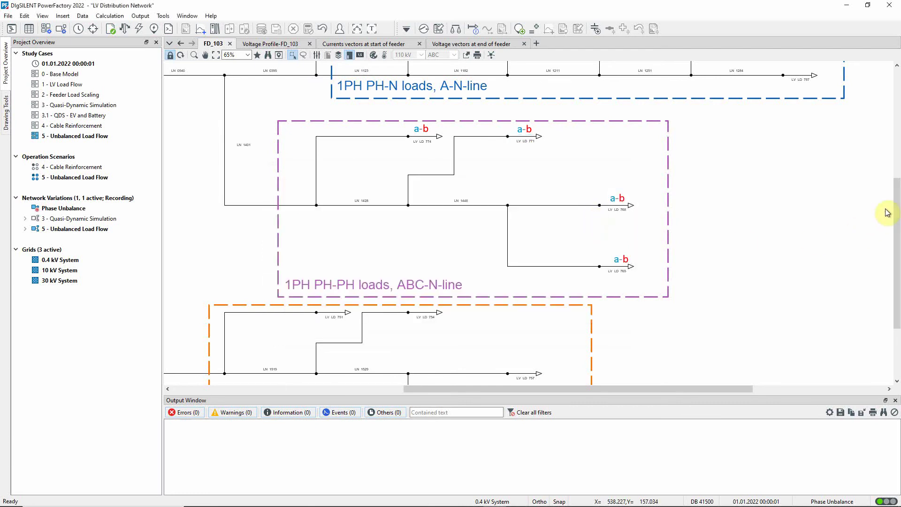
drag(896, 185, 896, 236)
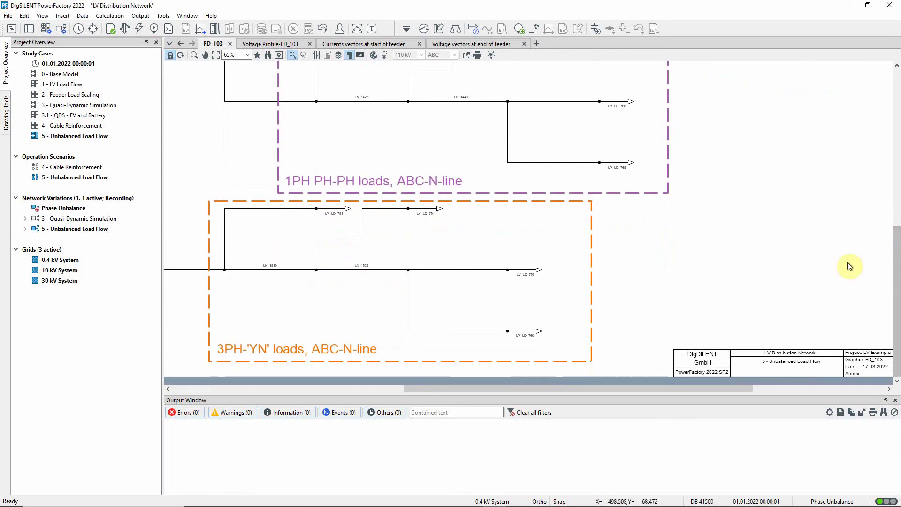
double_click(439, 209)
click(293, 124)
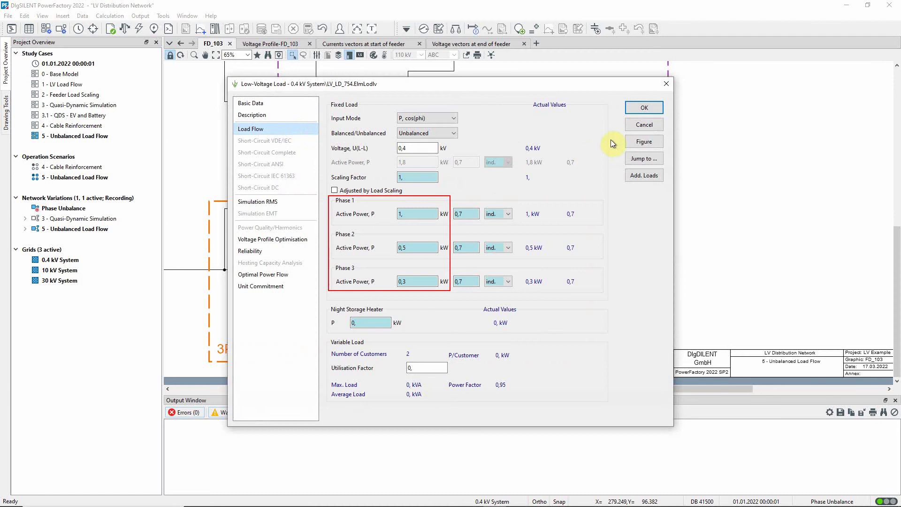
click(643, 126)
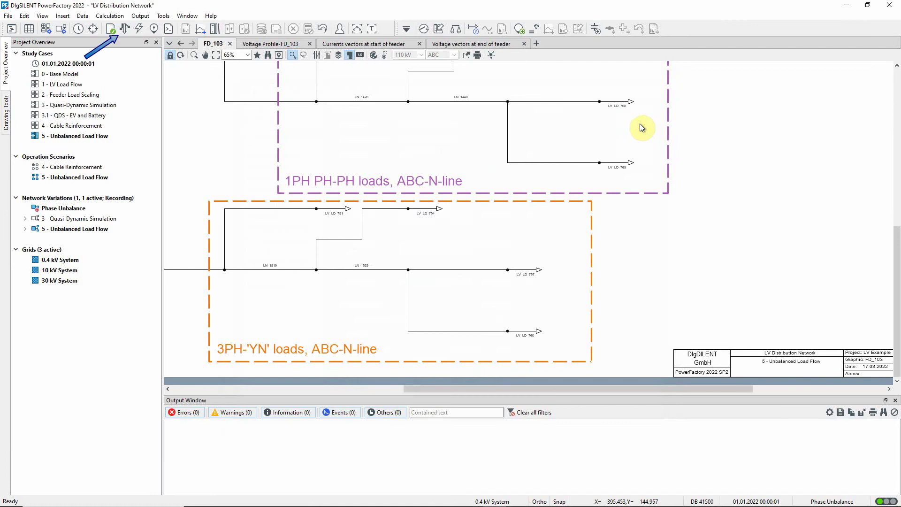
Run an AC unbalanced 3-phase (ABC) load flow and fit the whole diagram to the page
click(125, 29)
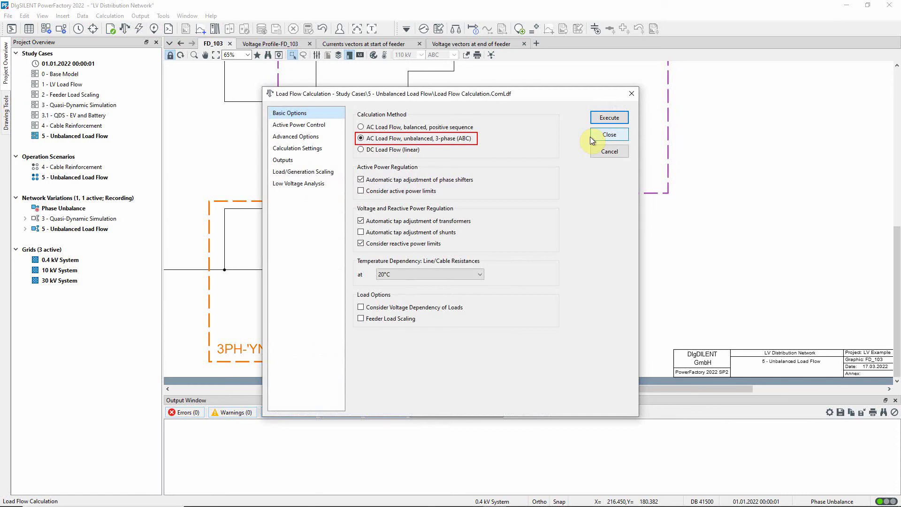
click(608, 117)
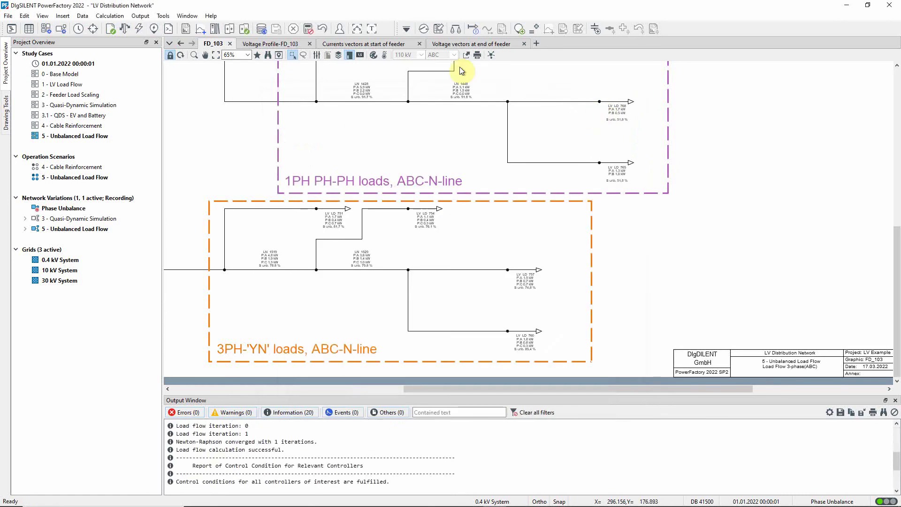
click(215, 55)
Zoom into the feeder results, then display the Voltage Profile-FD_103 plot
click(194, 55)
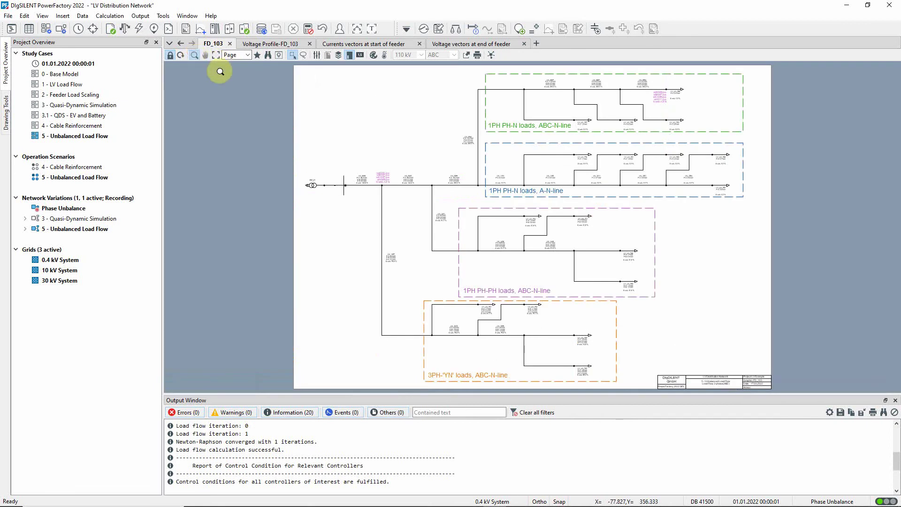
drag(297, 133, 449, 197)
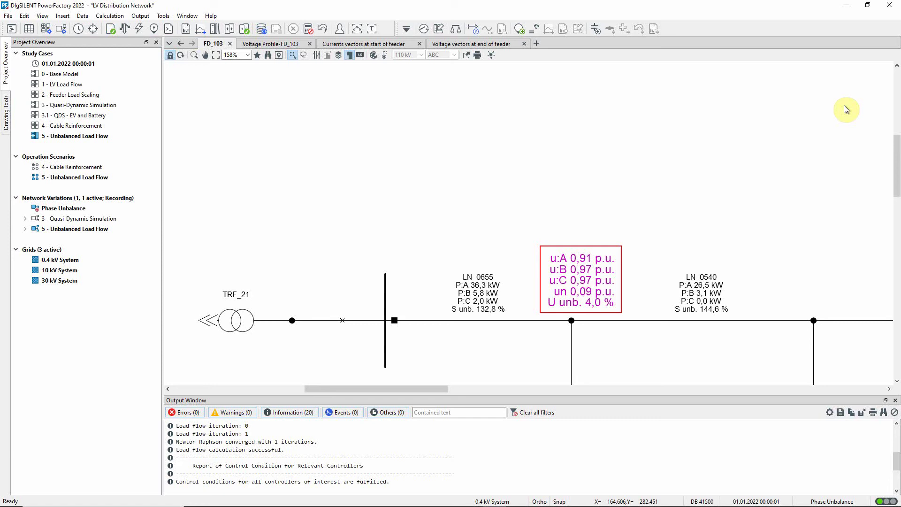
click(845, 107)
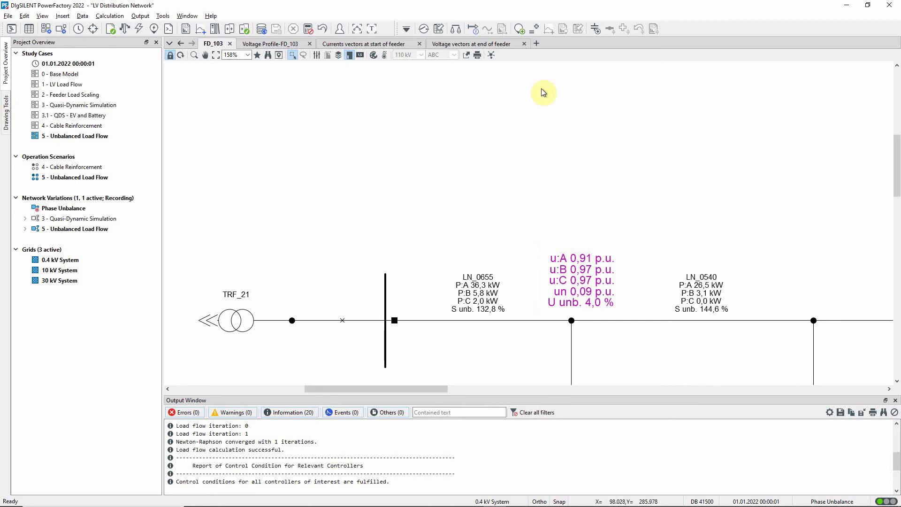
click(289, 44)
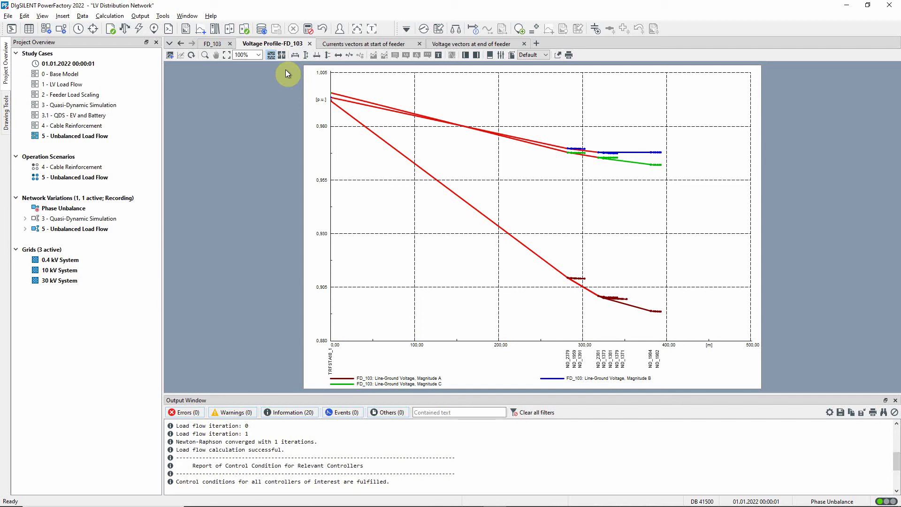
Review feeder-start current vectors and feeder-end voltage vectors, then return to the FD_103 diagram
click(335, 43)
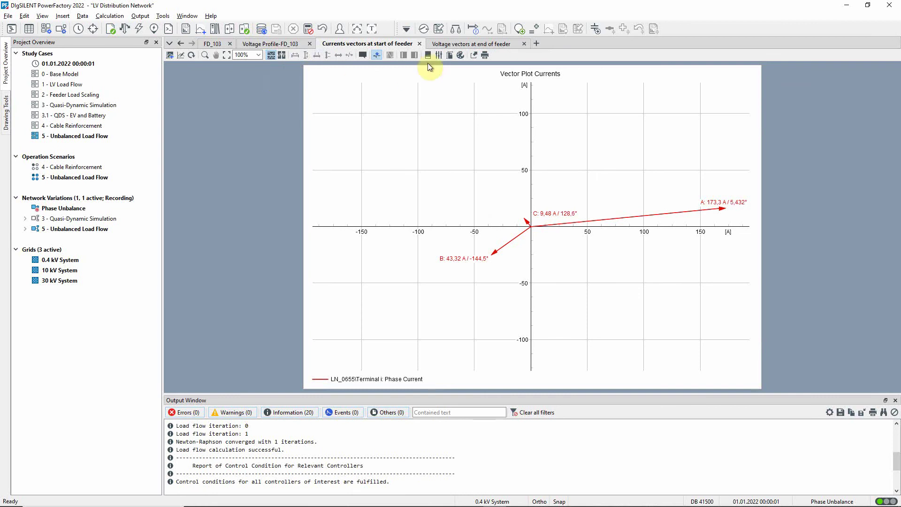
click(472, 44)
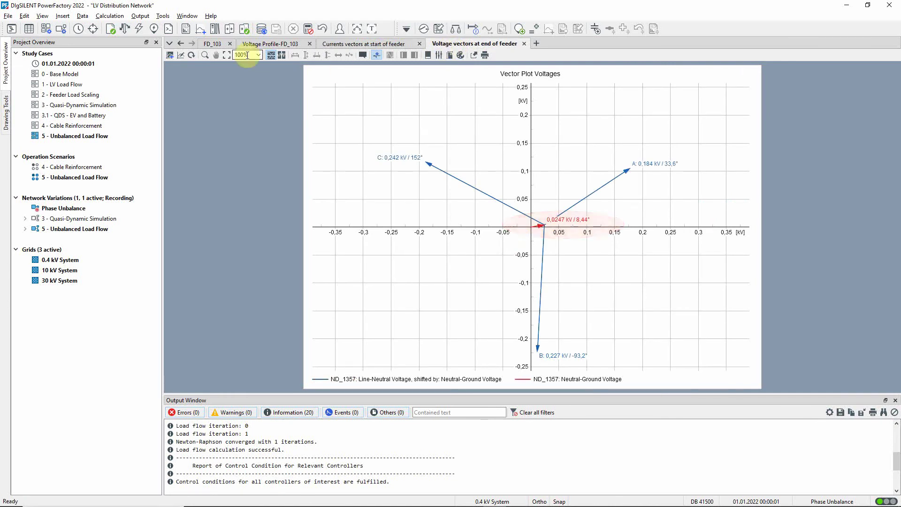
click(217, 44)
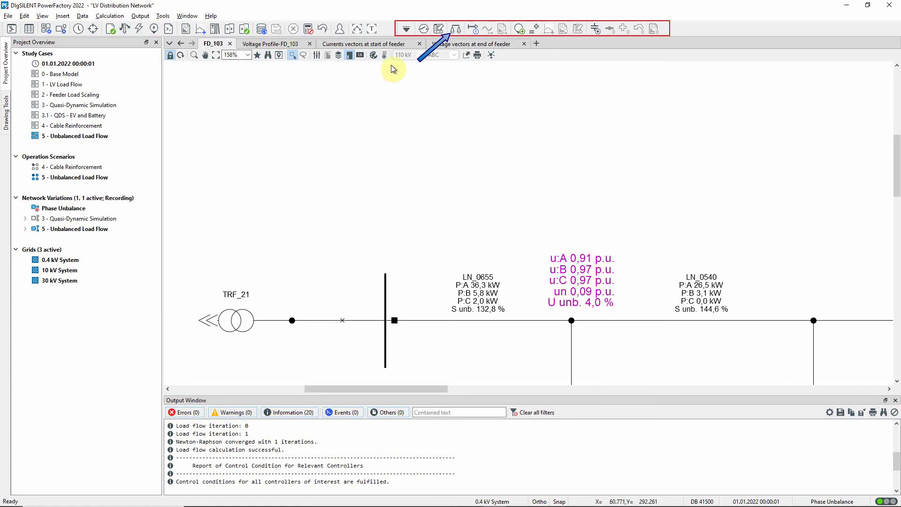
Run phase balance optimisation on FD_103, storing the result in a new variation
click(455, 30)
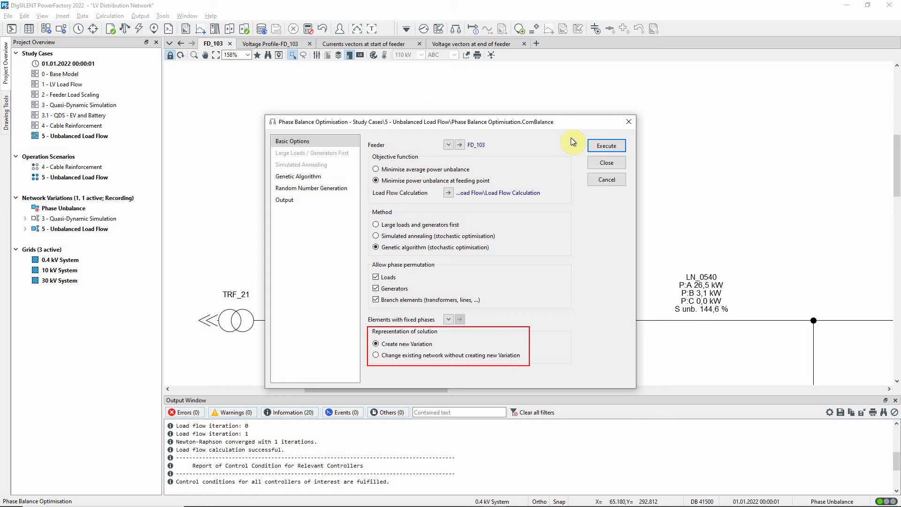
click(605, 145)
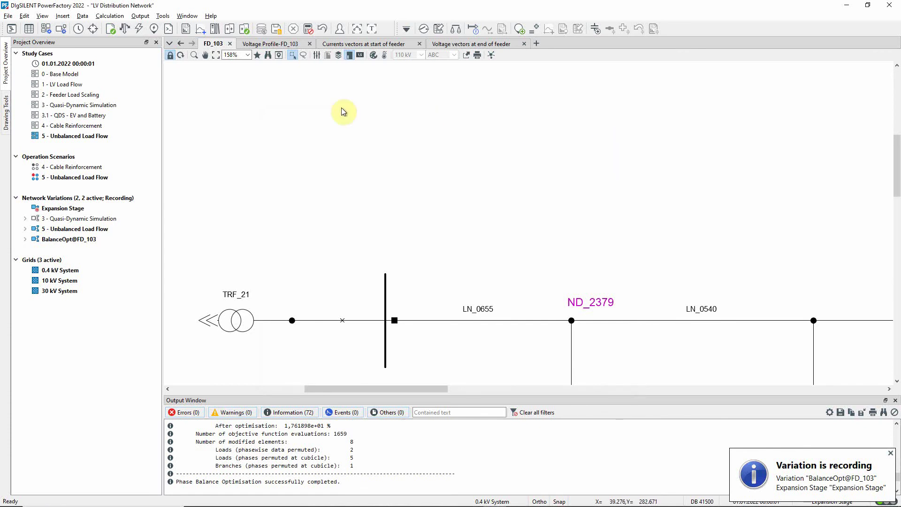
Rerun the AC unbalanced 3-phase (ABC) load flow on the optimised network
click(125, 28)
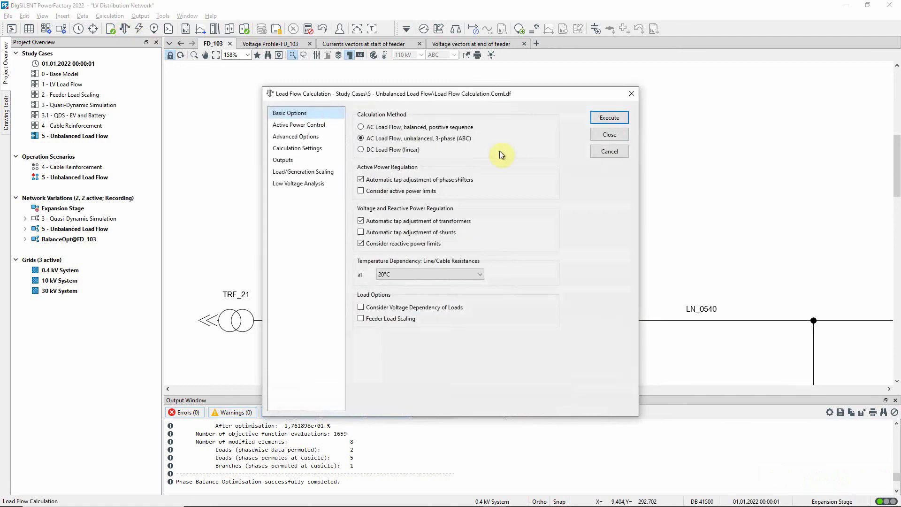
click(605, 119)
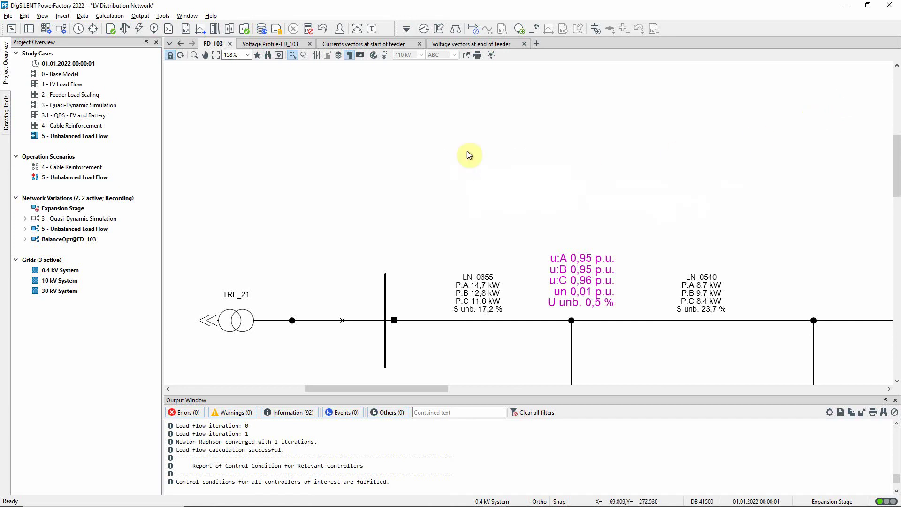
Fit the page, then magnify the feeder's load groups
click(216, 55)
click(194, 54)
drag(410, 65, 759, 228)
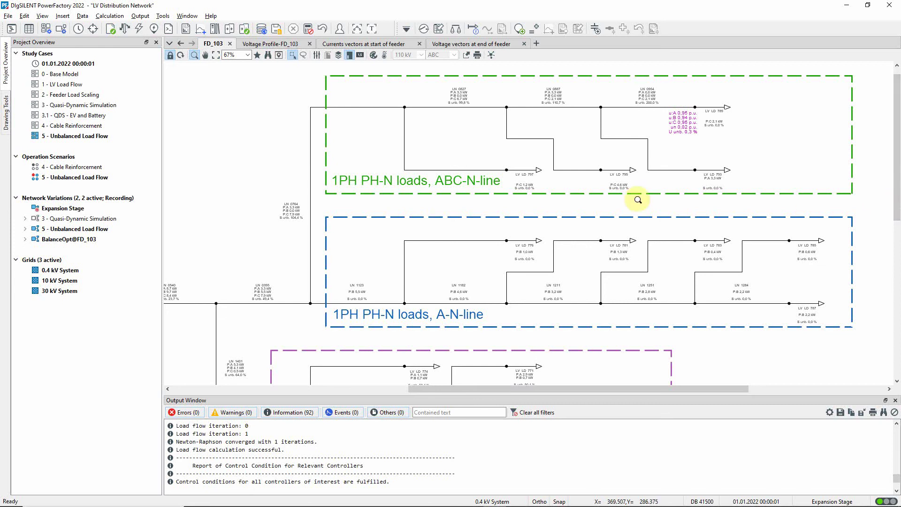
Inspect the cubicle where LN_1123 connects, now on phase b, without changes
right_click(322, 307)
click(346, 308)
click(562, 269)
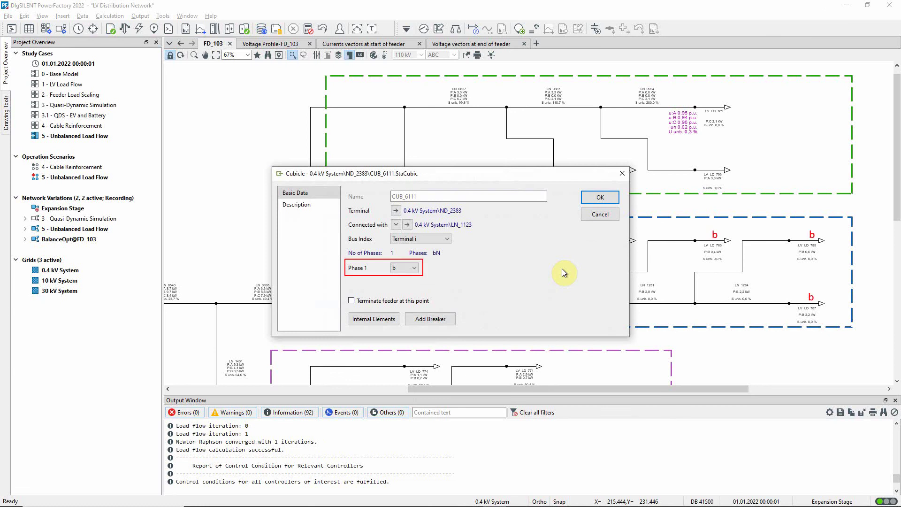
click(603, 214)
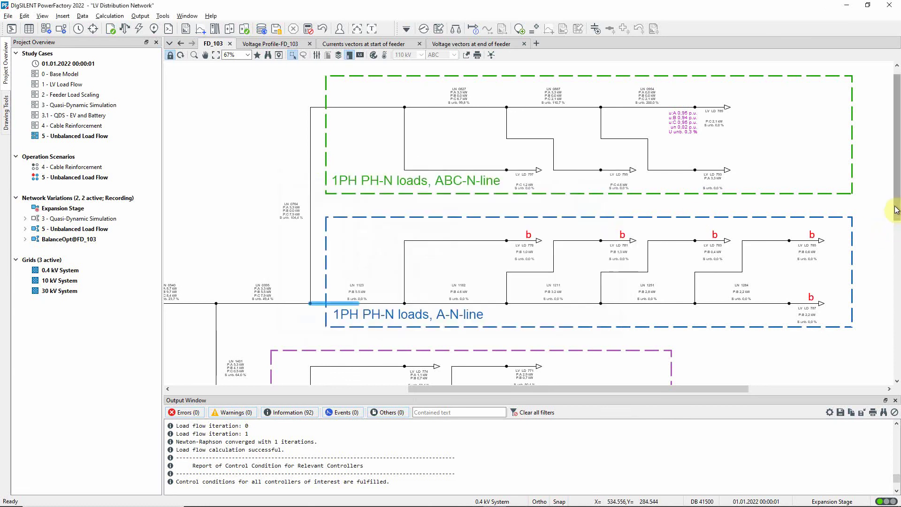
drag(893, 214, 893, 324)
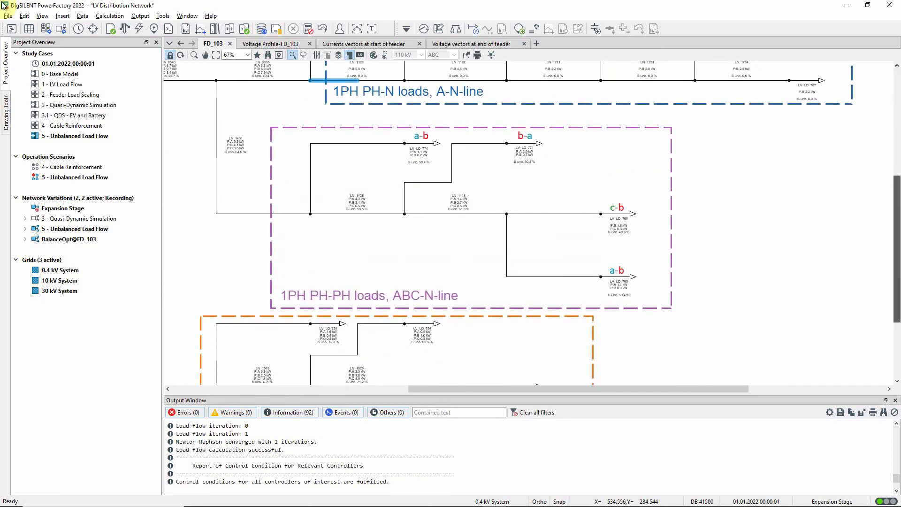
scroll(531, 223, down, 3)
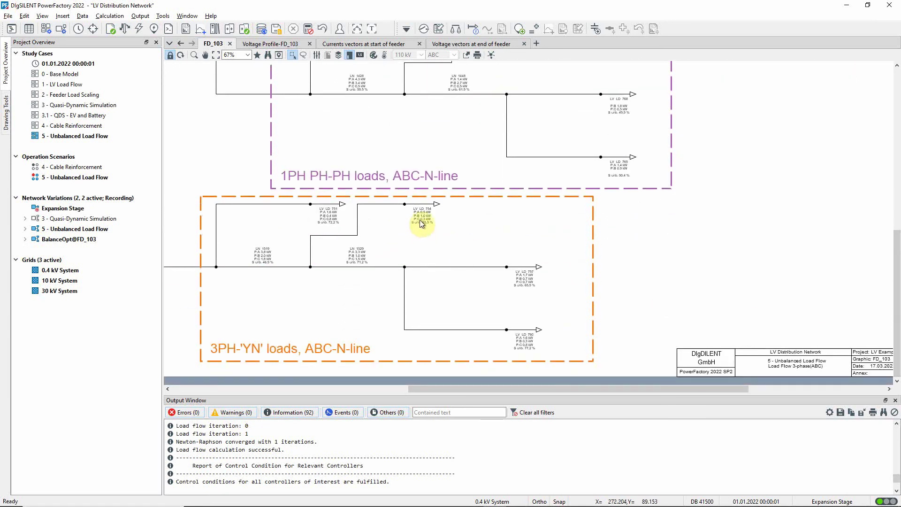
double_click(429, 203)
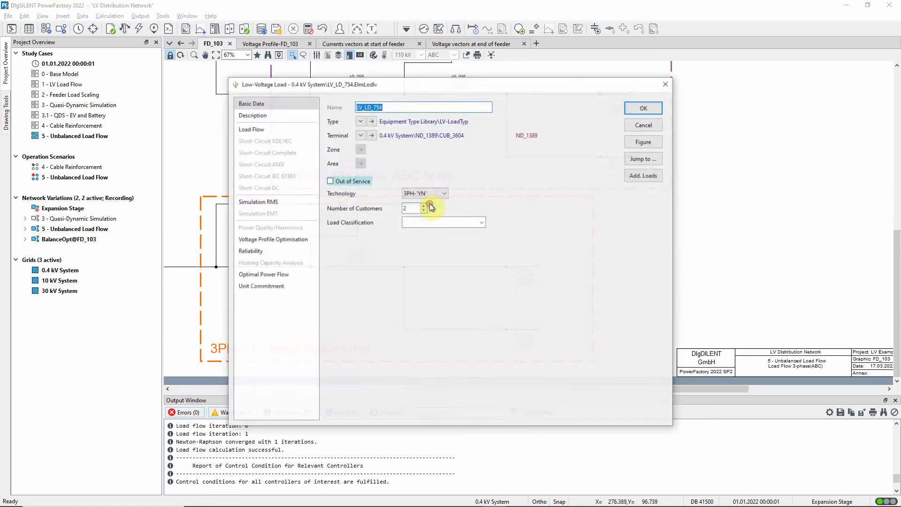
click(297, 128)
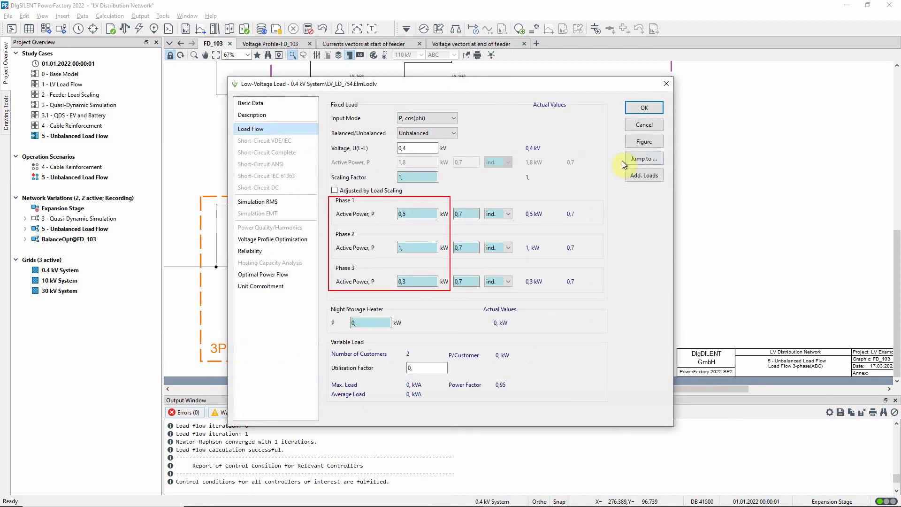
click(650, 126)
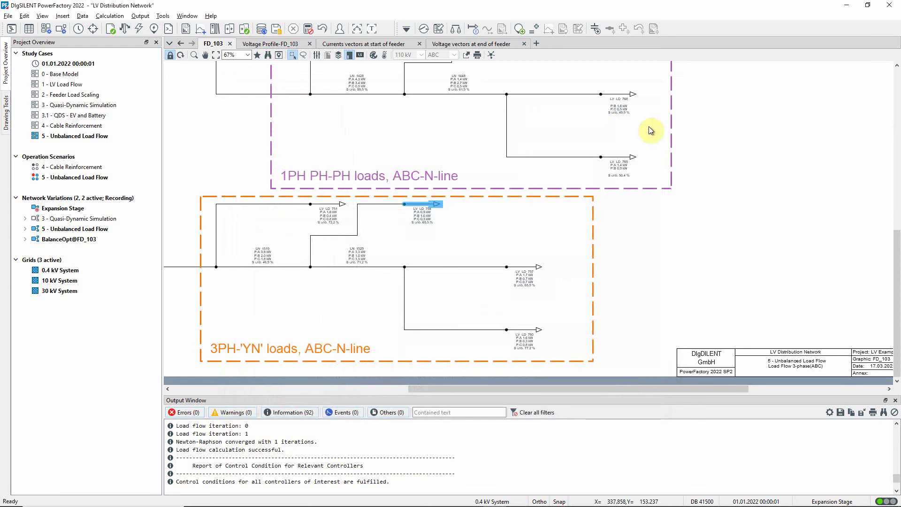
Review the list of changes in the Output Window, then show the Voltage Profile-FD_103 plot
click(373, 29)
scroll(445, 146, up, 15)
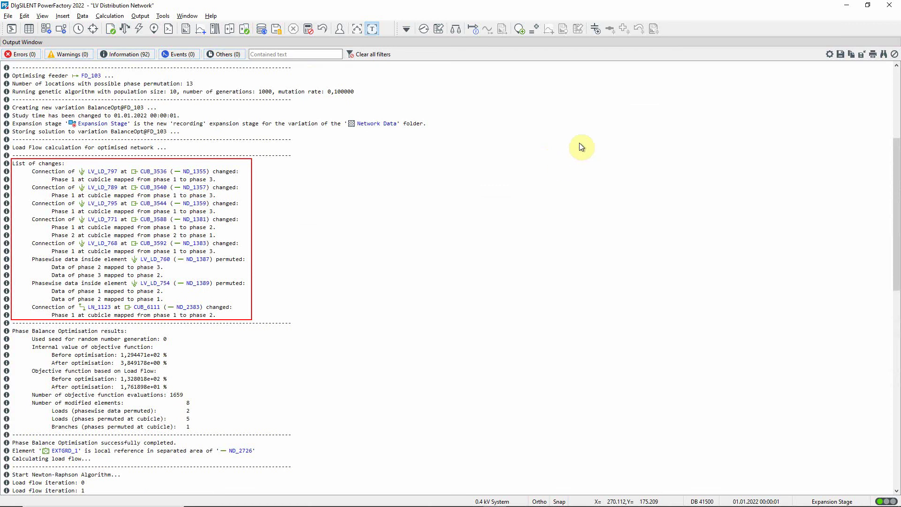
click(373, 33)
click(292, 43)
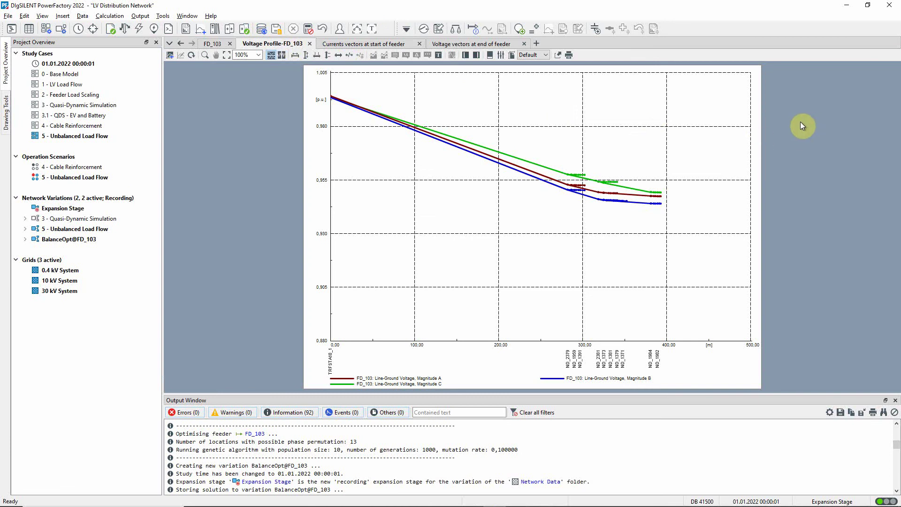
View feeder-start current vectors, then feeder-end voltage vectors at 0.217, 0.222 and 0.218 kV
click(388, 44)
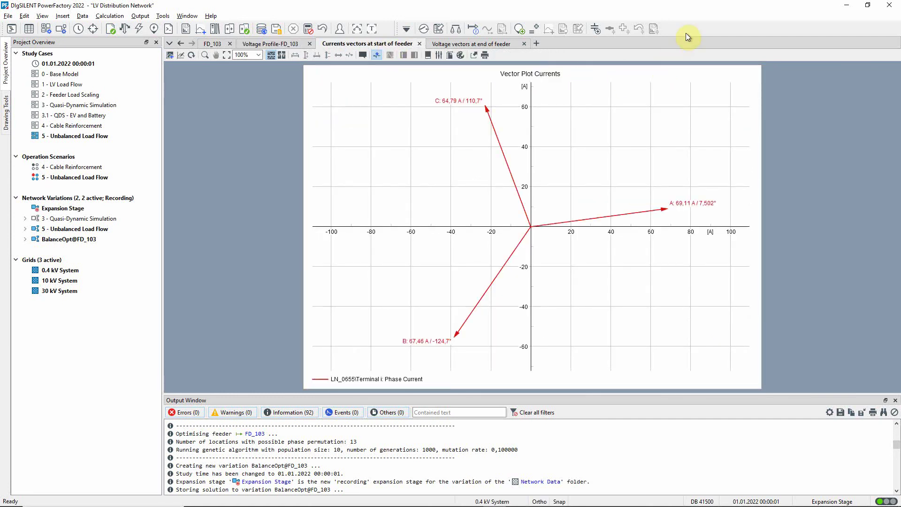
click(493, 44)
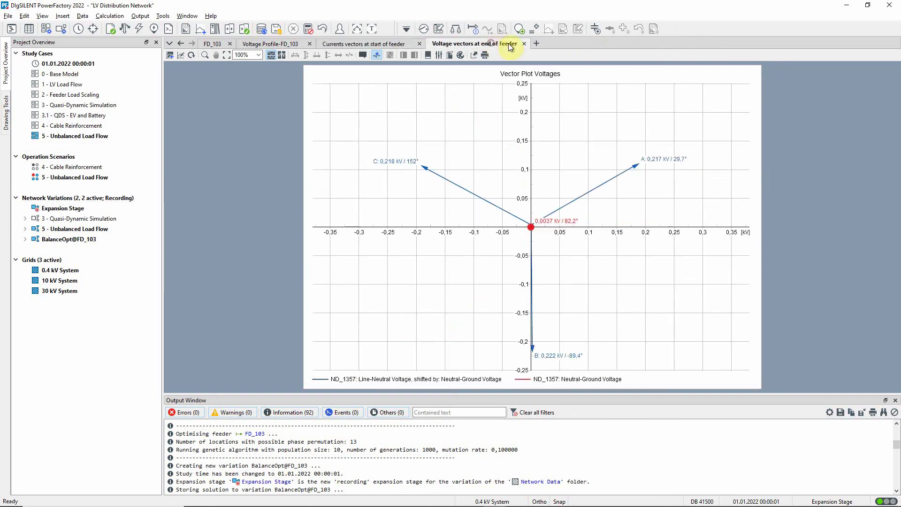